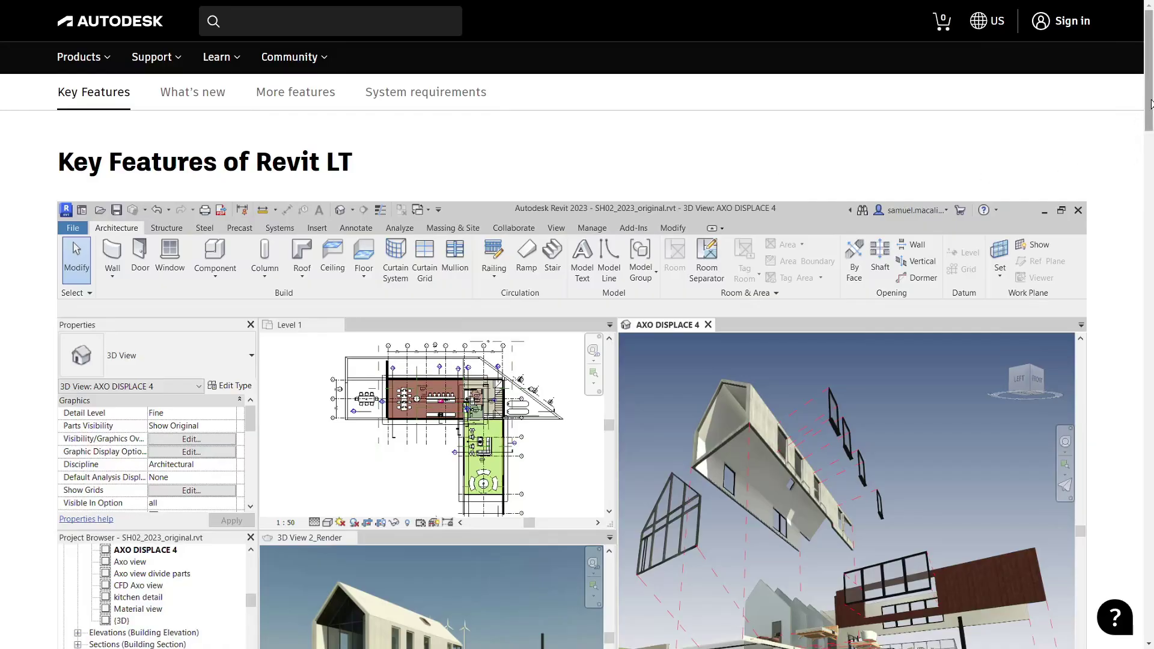
- Read through the key features listed on the Revit LT product page
drag(1151, 103, 1150, 206)
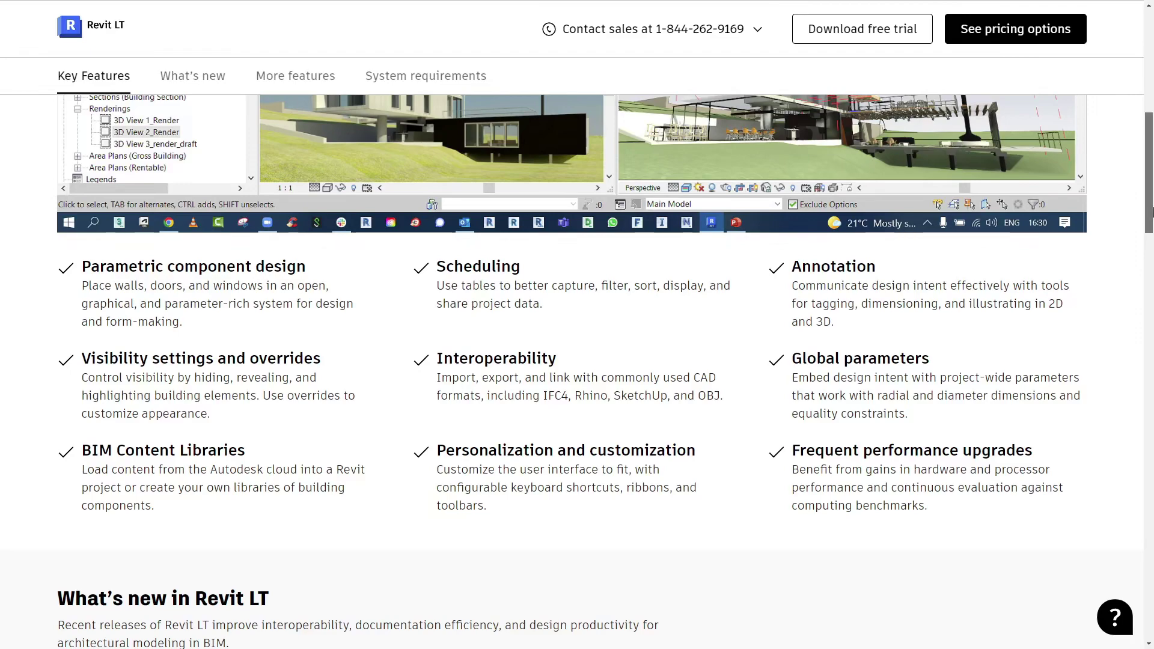
drag(1150, 205, 1143, 79)
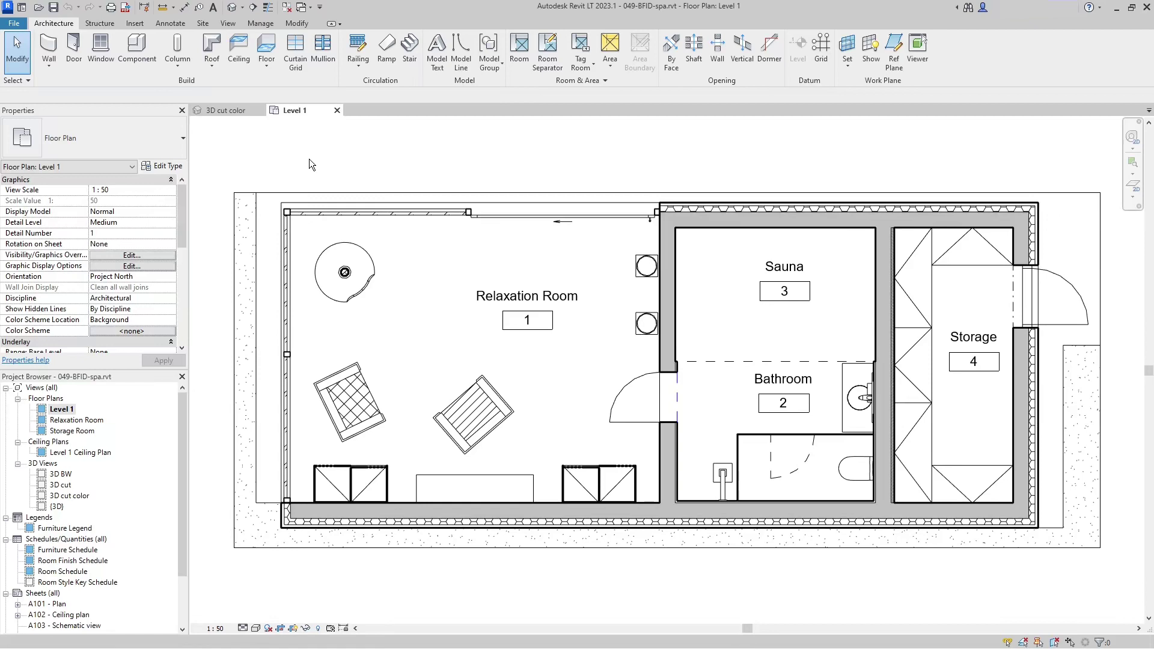
- Check which image file types can be linked into the Level 1 floor plan, then cancel without linking any
click(134, 23)
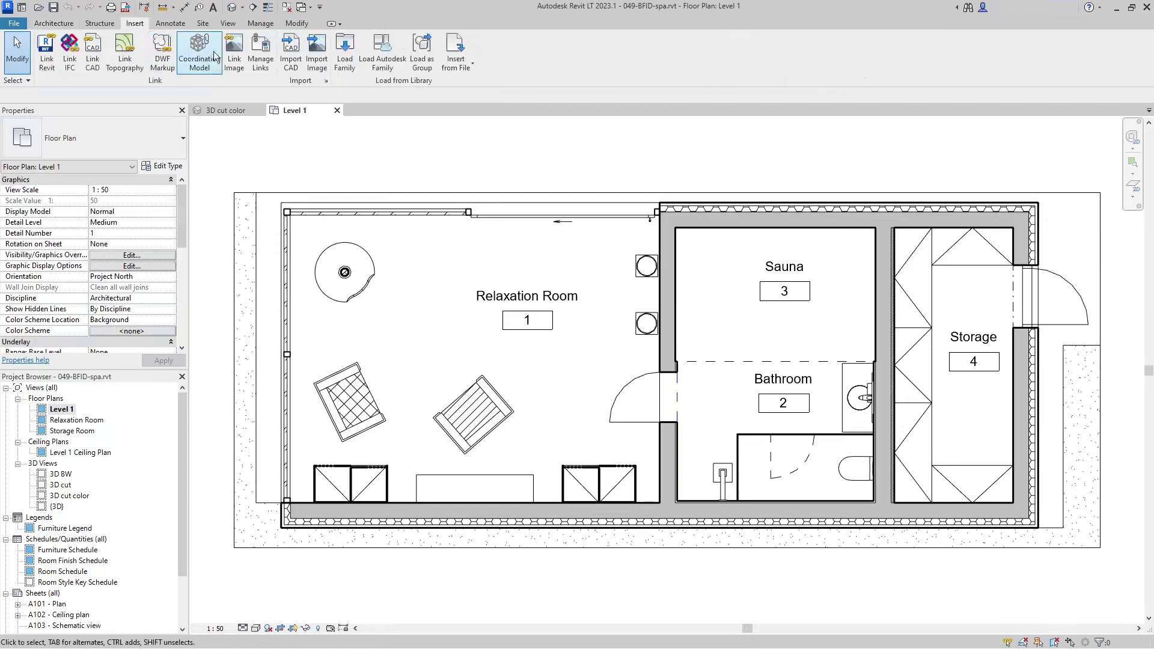
click(234, 49)
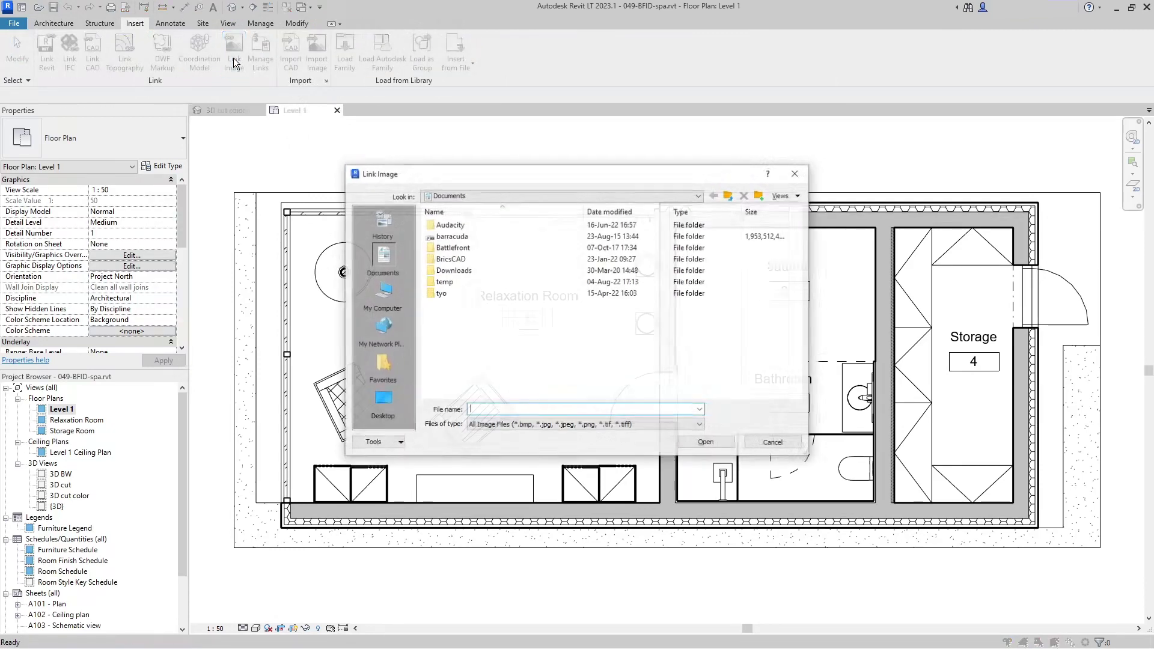
click(537, 425)
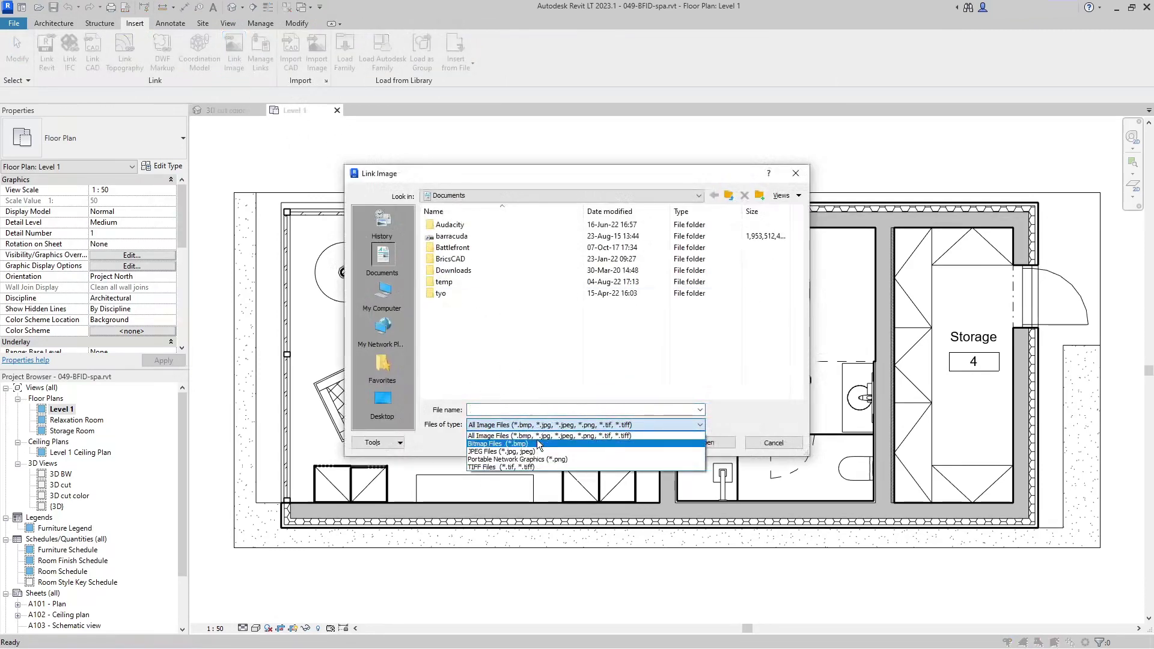
click(753, 444)
click(753, 442)
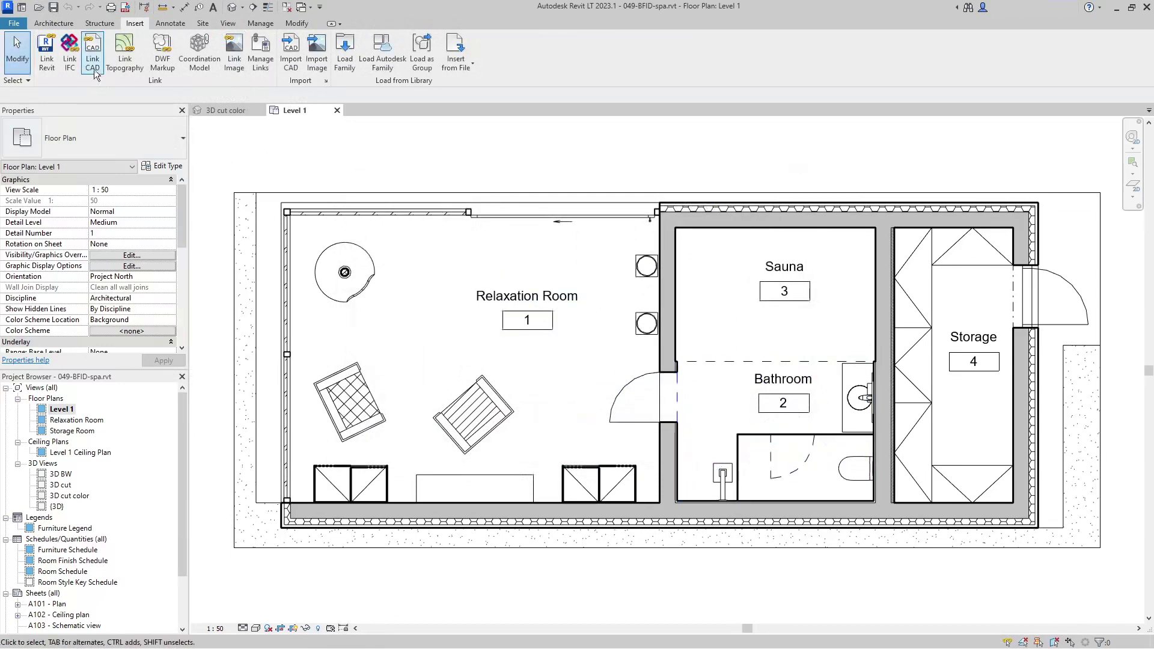
- Check which CAD file formats can be linked into the project, then cancel without linking any
click(92, 54)
click(543, 398)
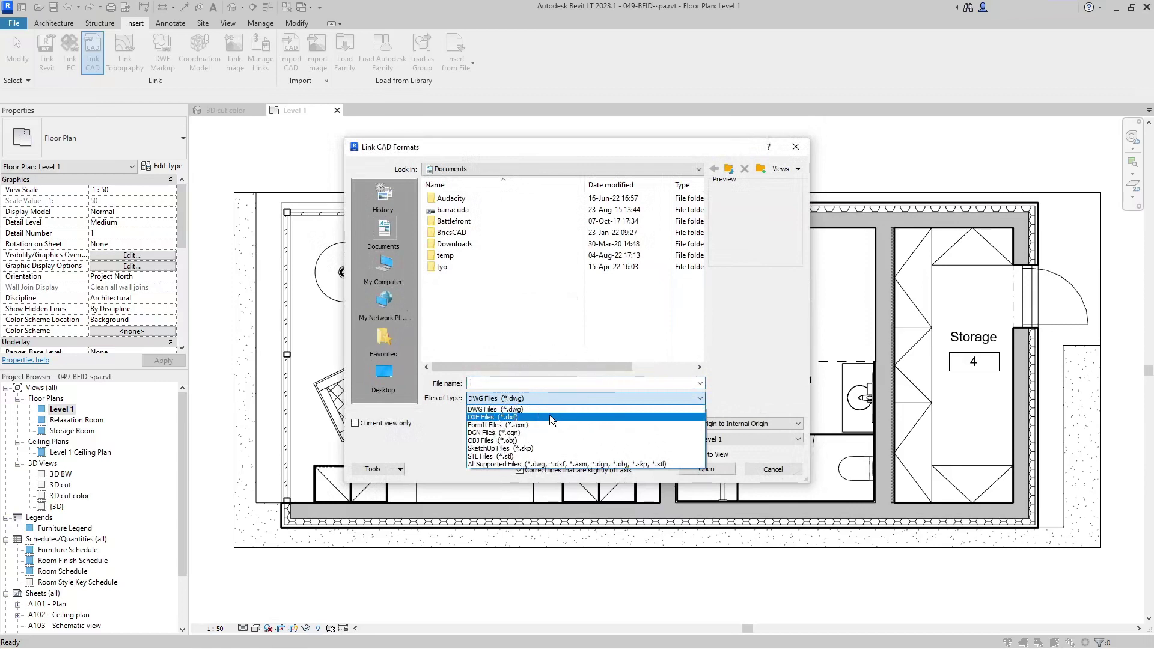
click(776, 475)
click(775, 471)
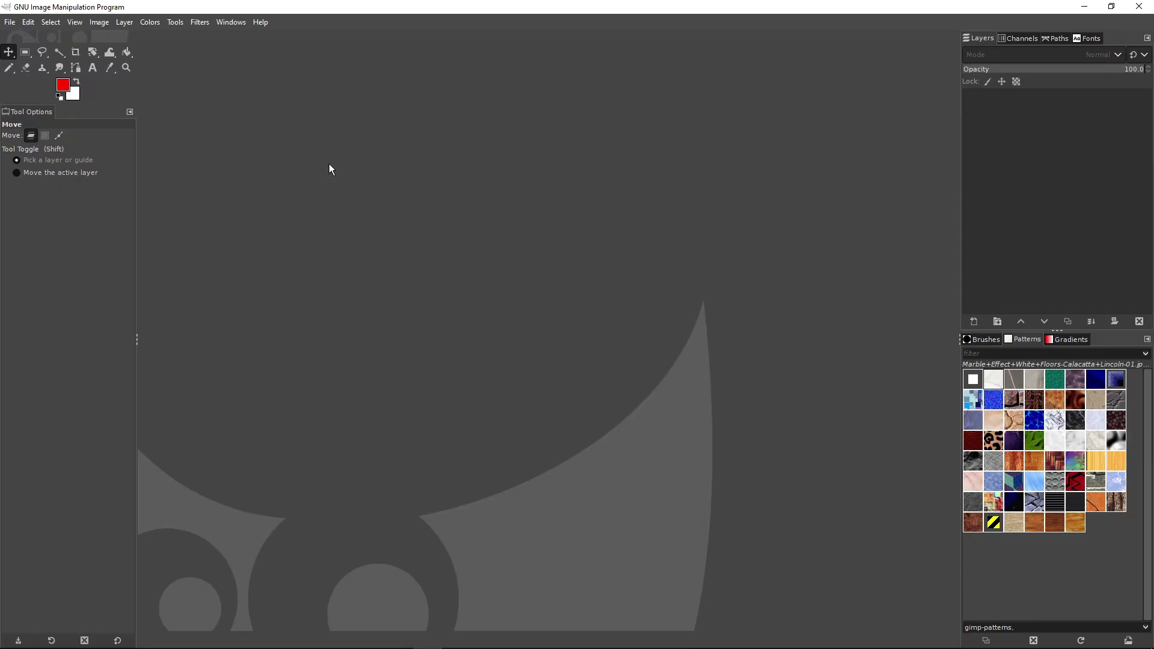
- Switch to GIMP and import logo_BFID.PDF from the Documents folder at 100 pixels/in
click(9, 22)
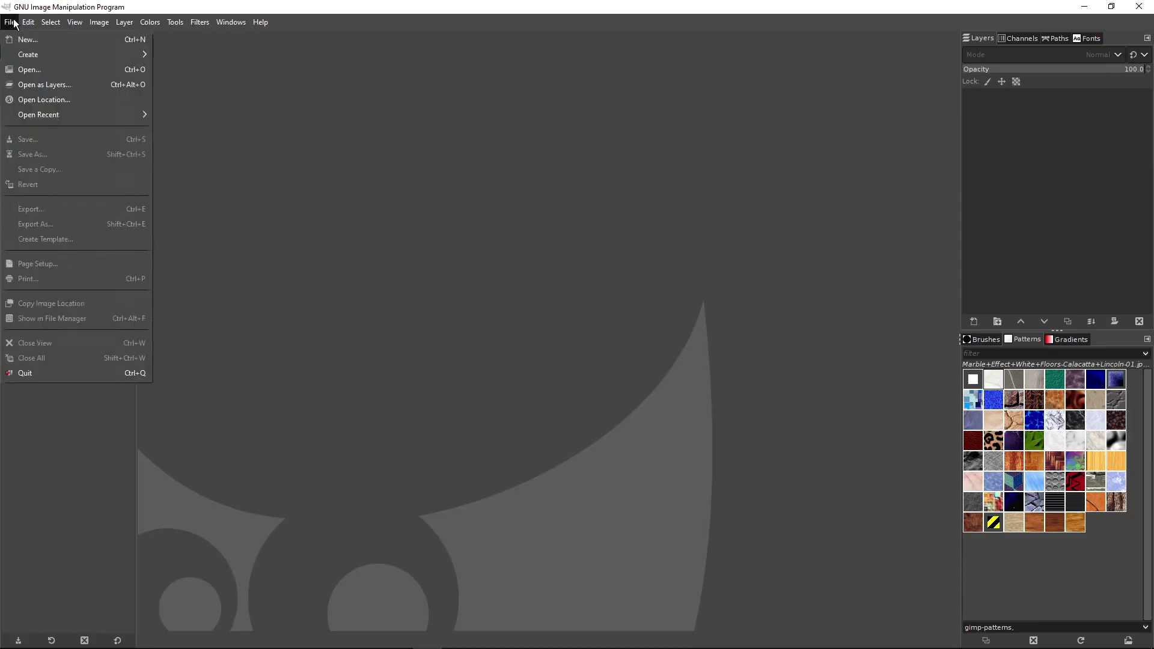
click(36, 70)
click(165, 213)
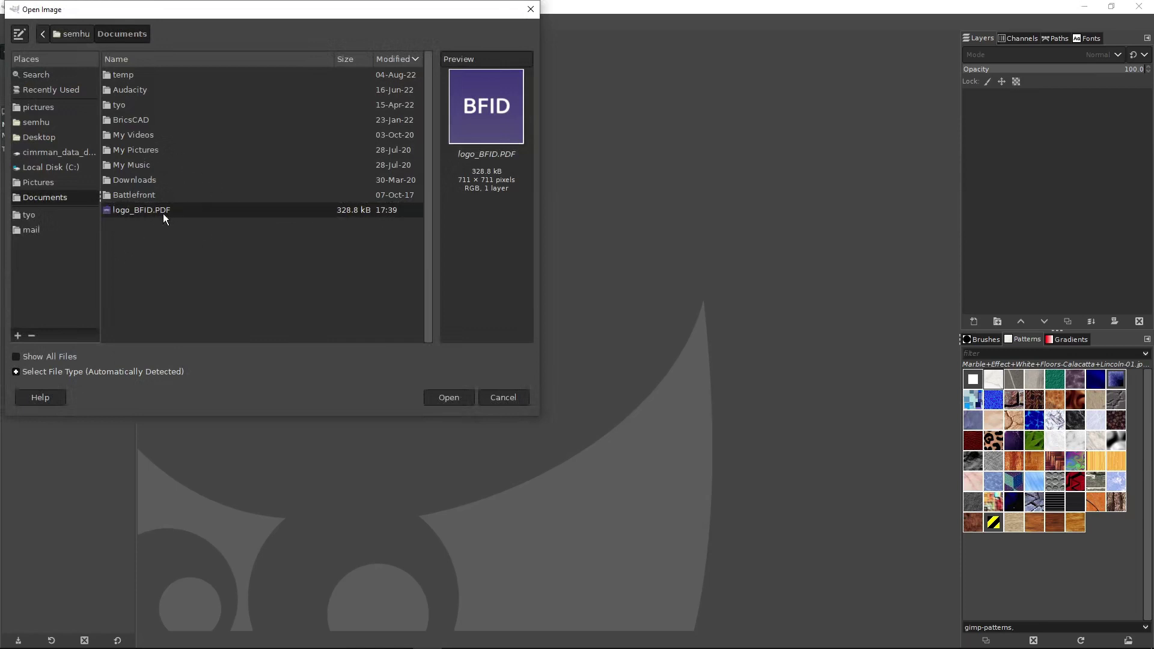
click(446, 397)
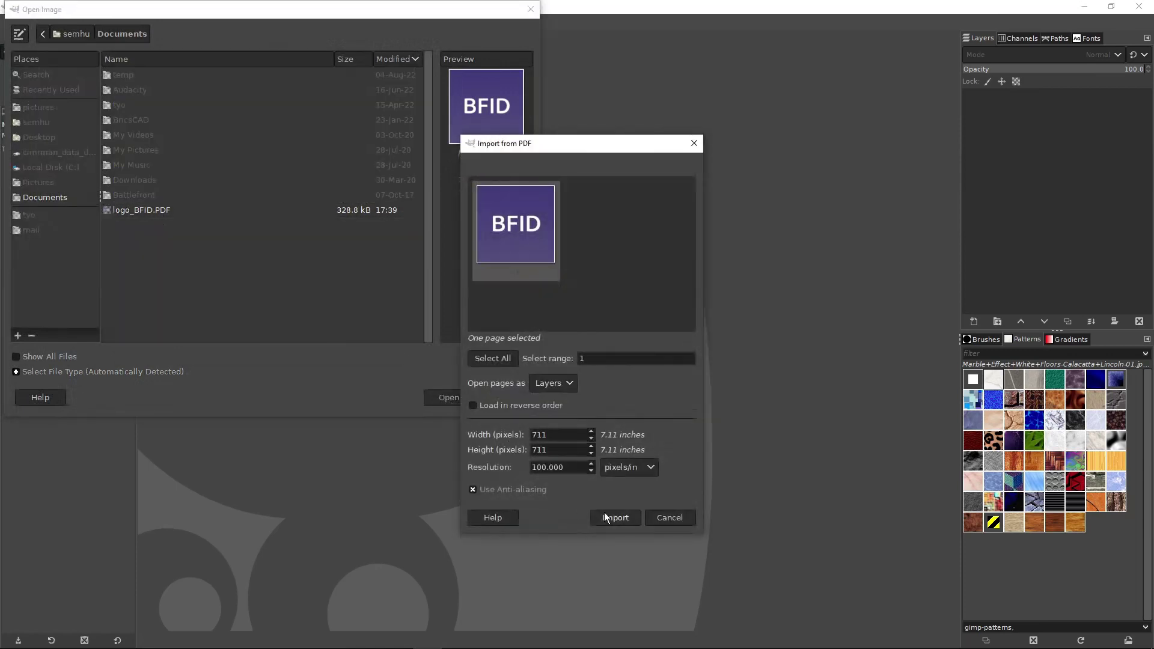
click(615, 517)
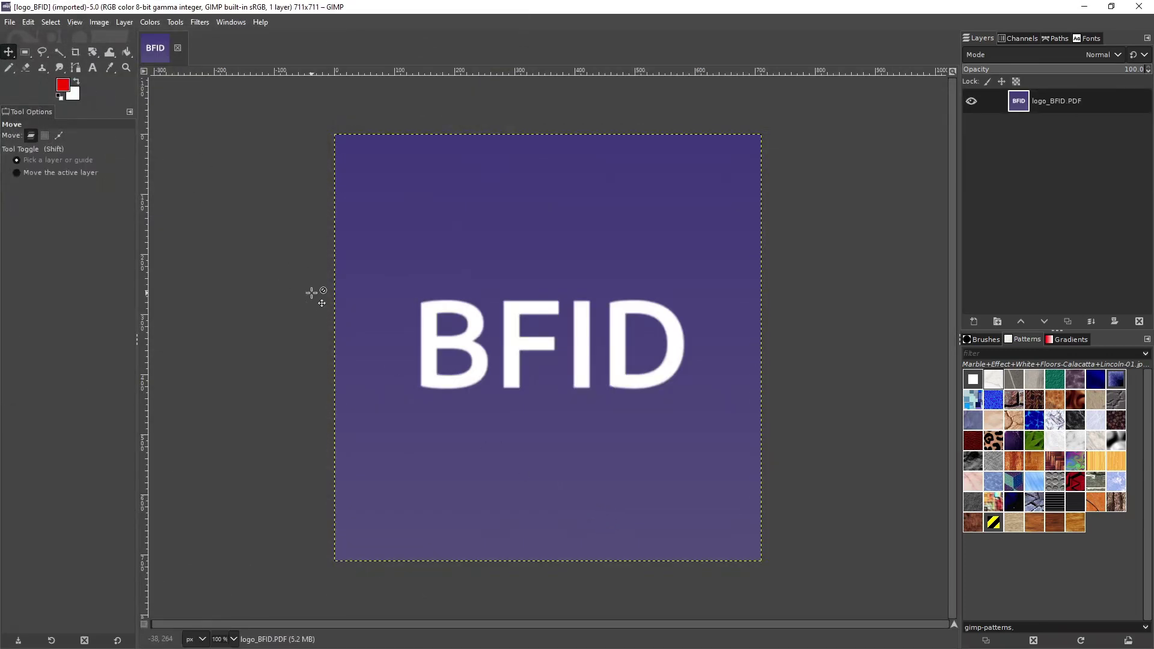
- Export the logo image to the Documents folder as logo_BFID.jpg with JPEG quality 90
click(11, 24)
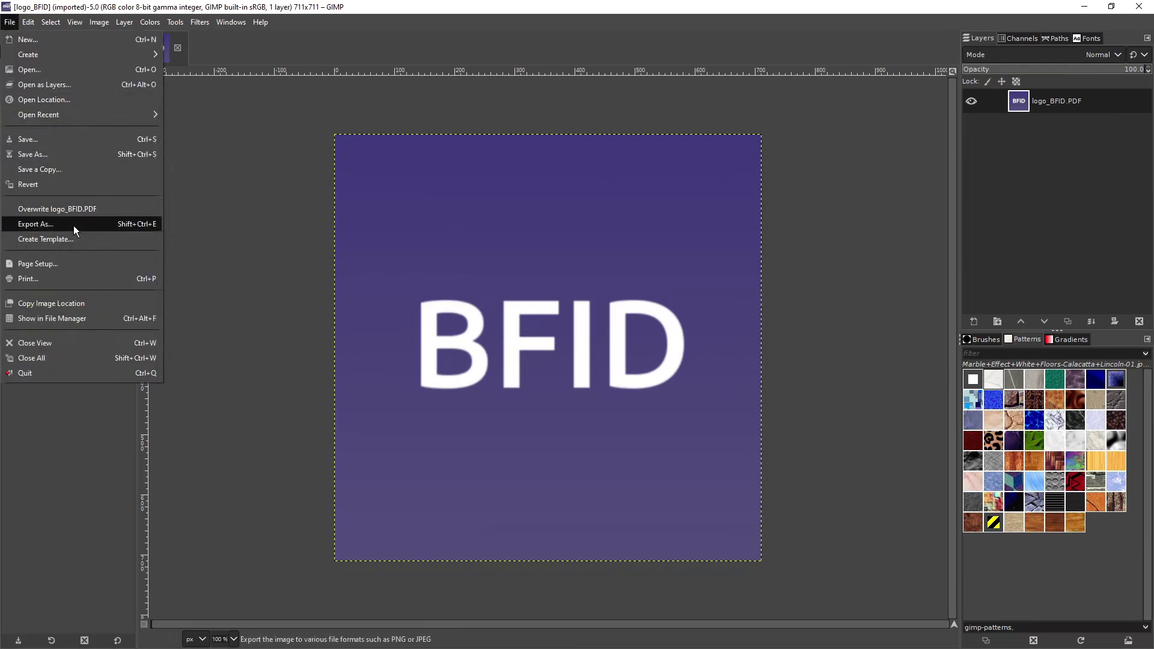
click(36, 224)
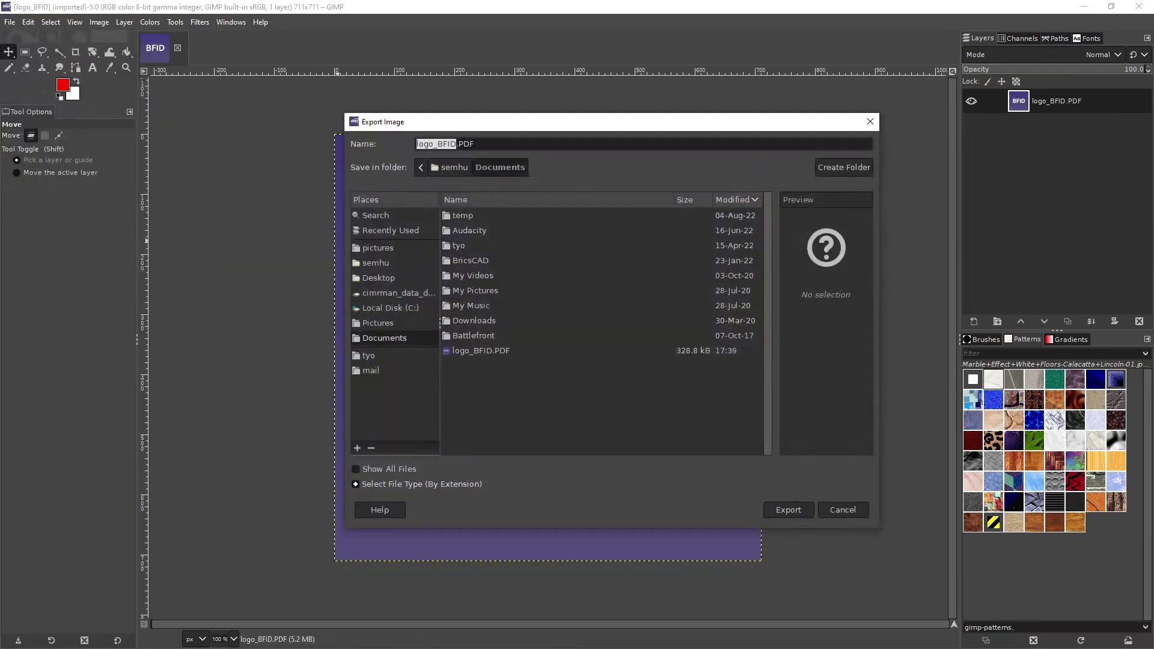
key(End)
key(BackSpace)
key(BackSpace)
key(BackSpace)
text(jpg)
click(783, 511)
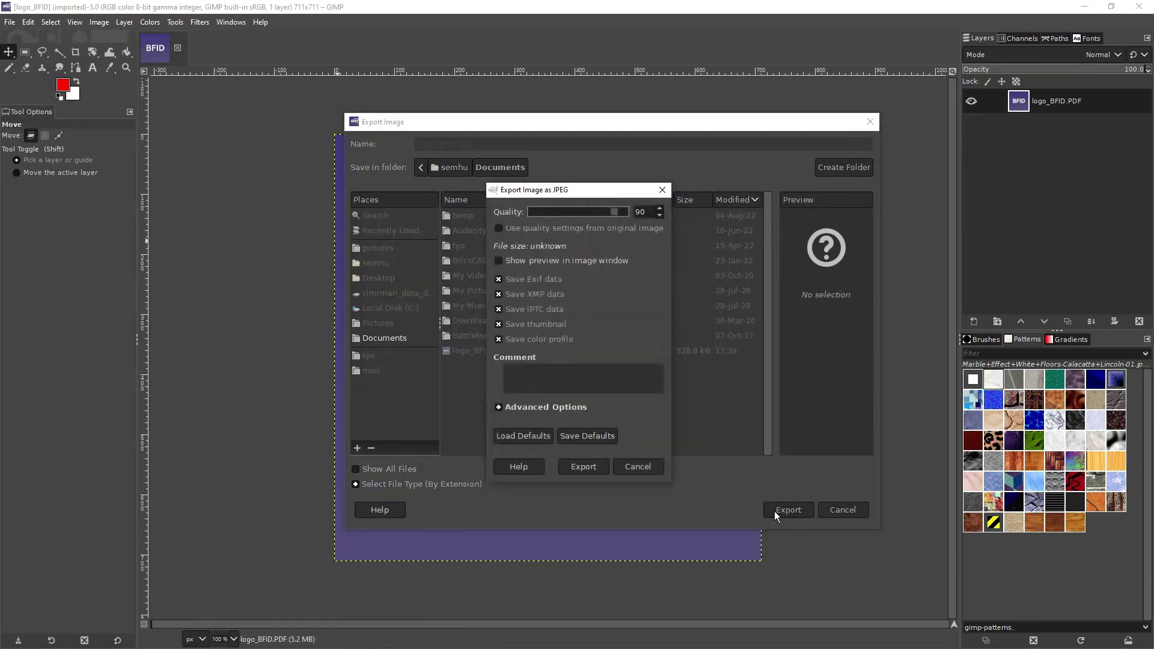
click(583, 468)
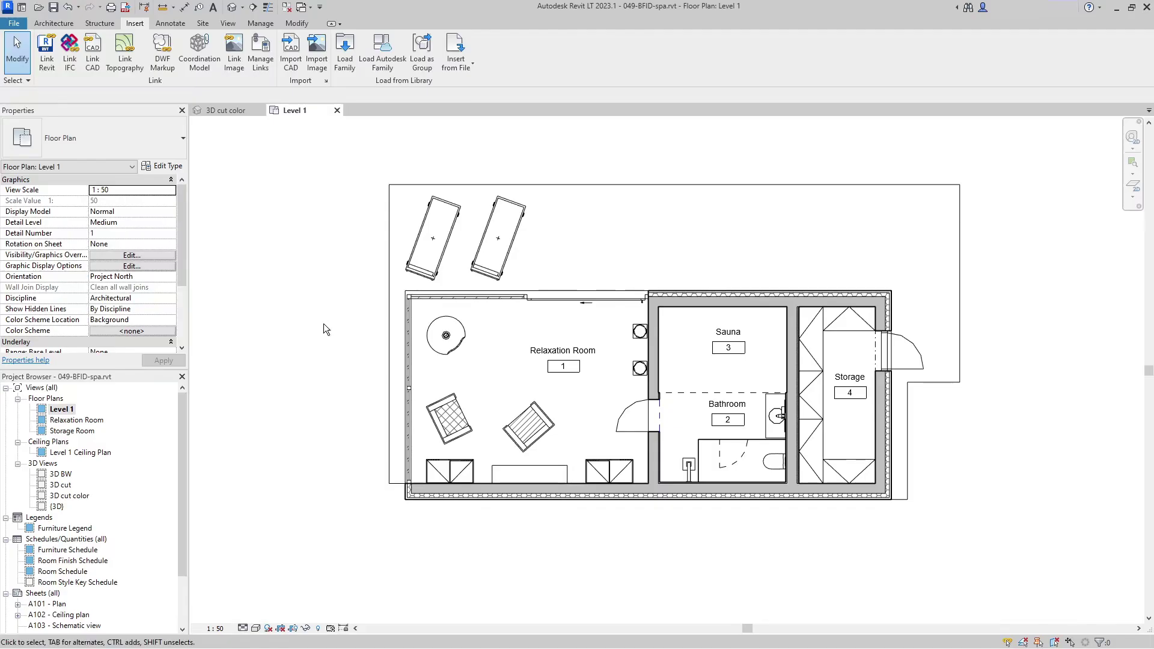
- Switch to Revit LT, link logo_BFID.jpg from Documents and place it beside the building in the Level 1 plan
click(234, 53)
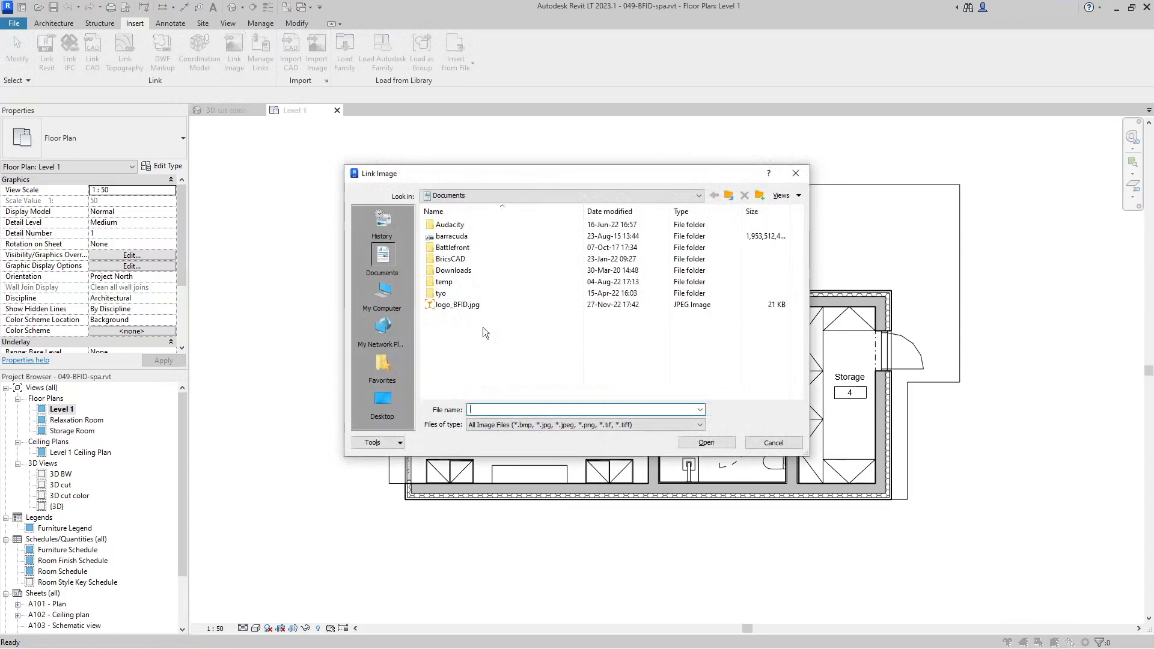
click(475, 305)
click(703, 443)
click(996, 449)
scroll(994, 451, down, 2)
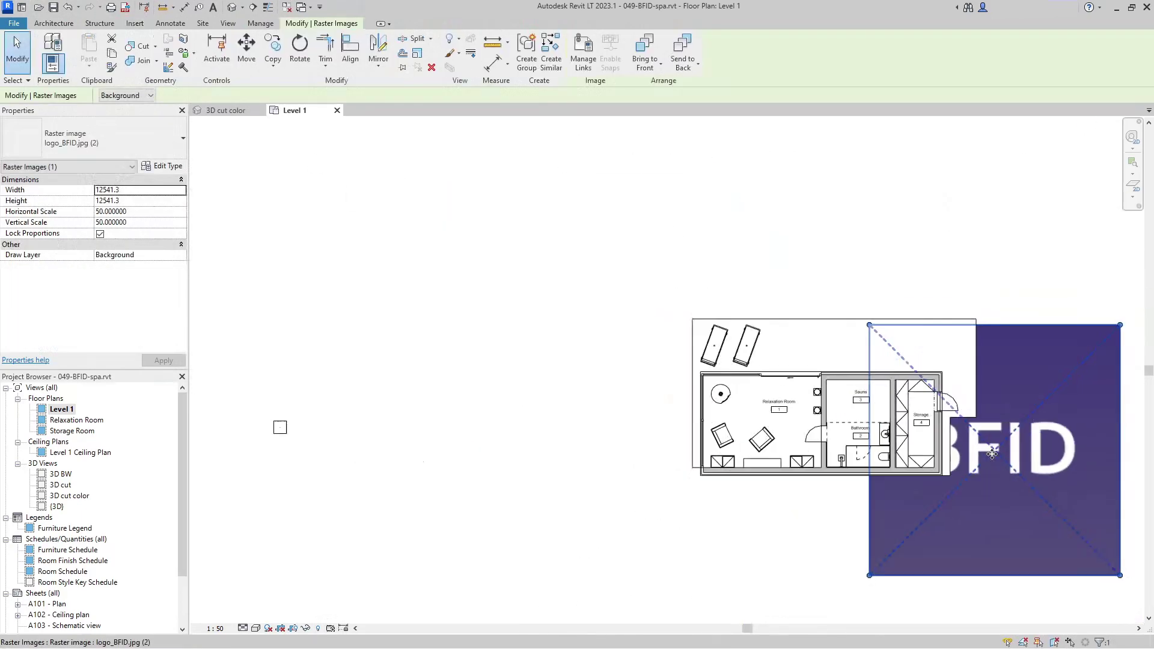
- Scale the linked logo down proportionally, reposition it beside the floor plan and deselect it
drag(1120, 324, 938, 507)
drag(896, 545, 992, 457)
click(910, 535)
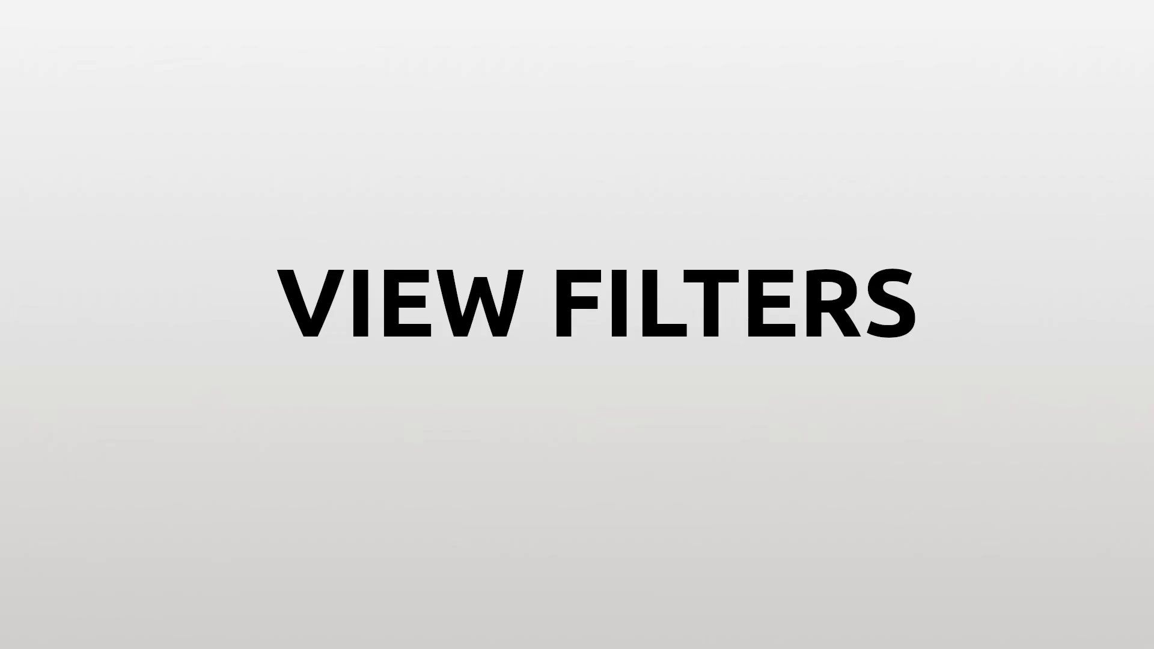
- In Revit 2020, open the view filter definitions for the Level 1 floor plan and start a new filter
click(520, 93)
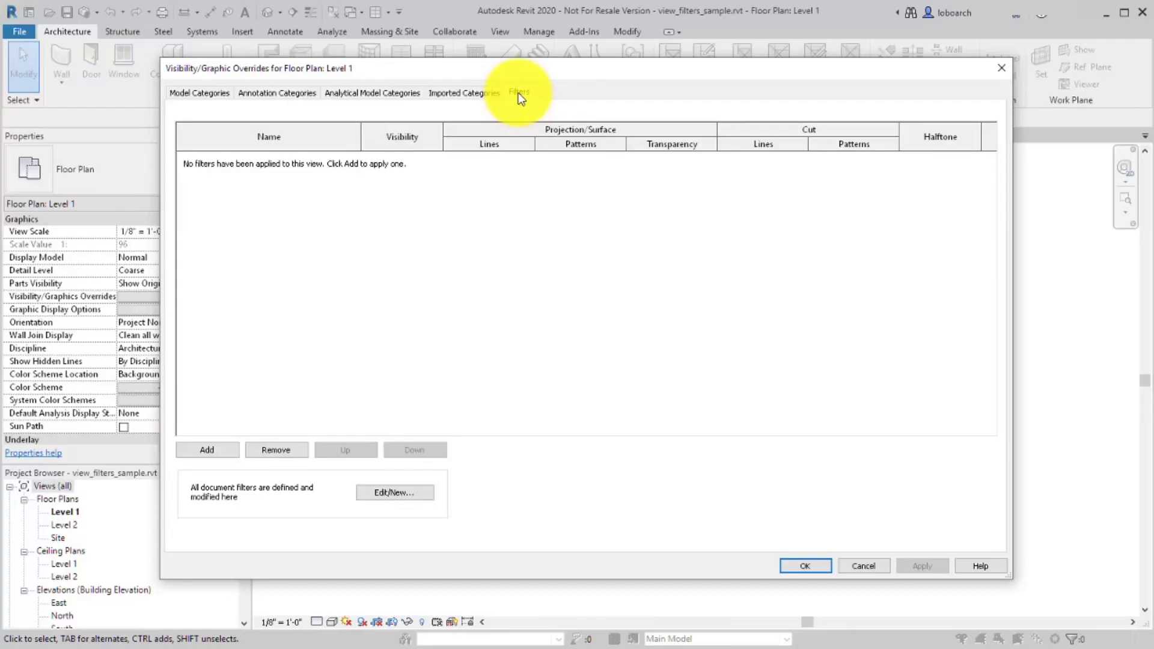
click(388, 493)
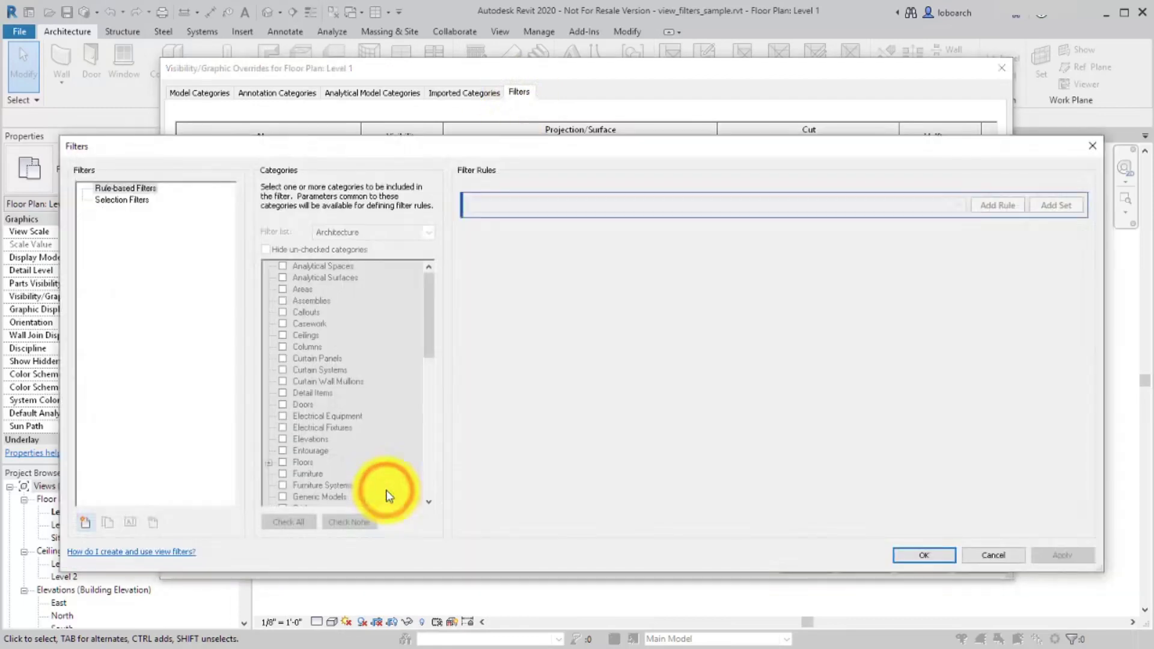
click(86, 523)
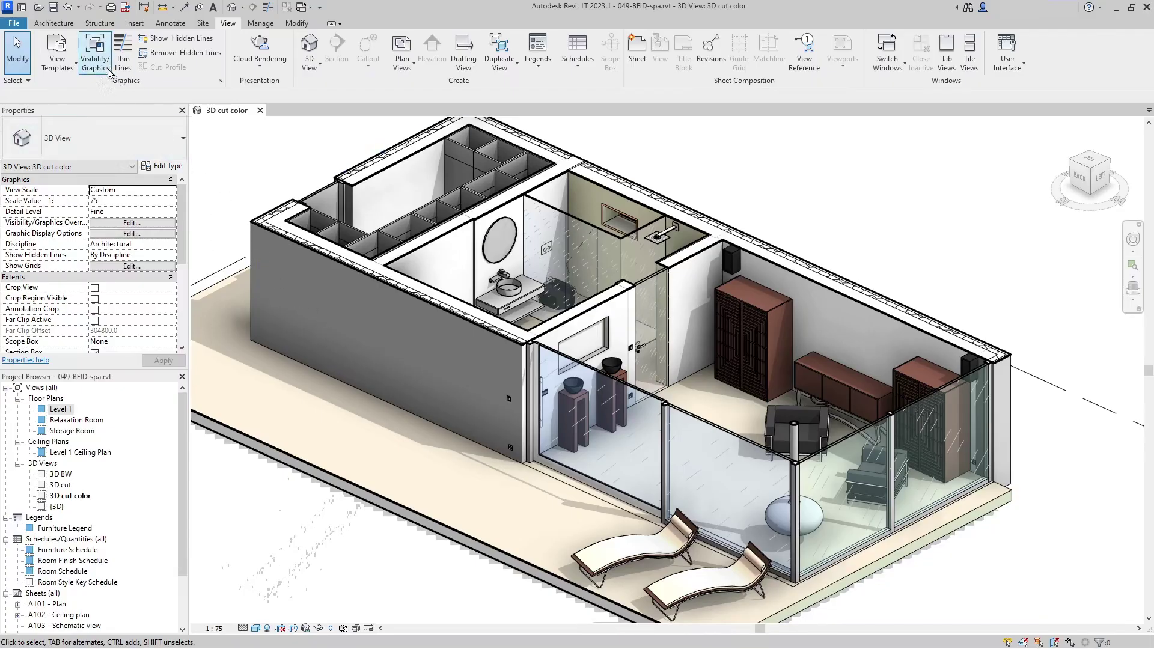
- In Revit LT, open the visibility and graphics overrides of the 3D cut color view
click(106, 66)
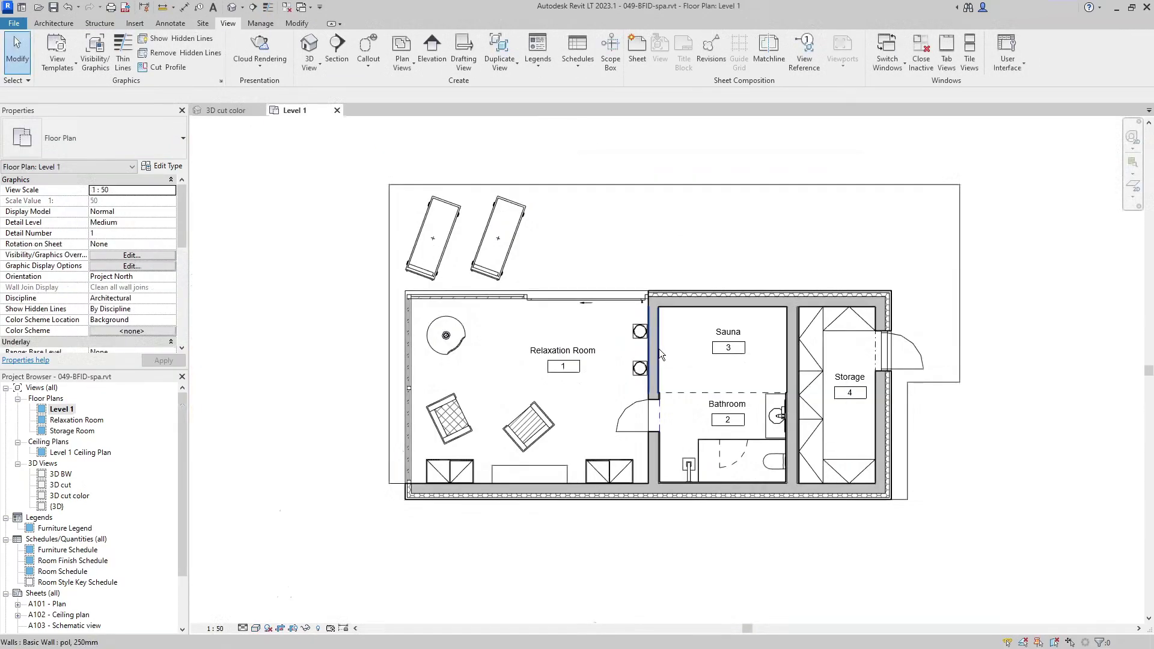
- Override the Walls category graphics in the Level 1 plan by setting the foreground cut pattern color to red
click(659, 348)
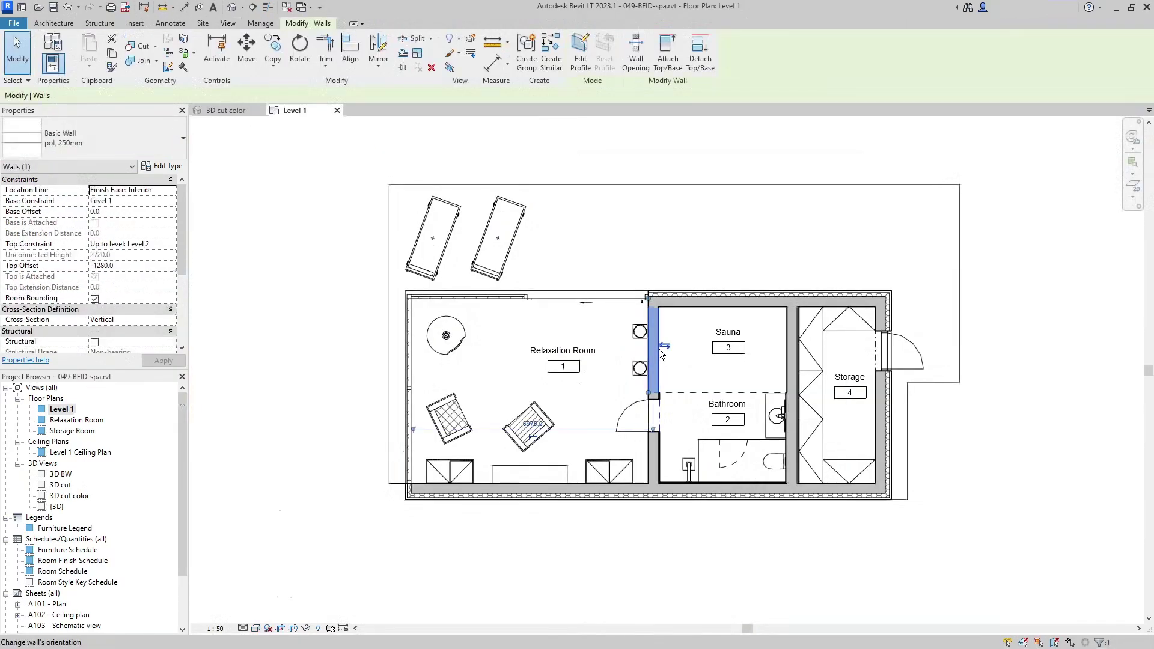
right_click(659, 349)
mouse_move(762, 133)
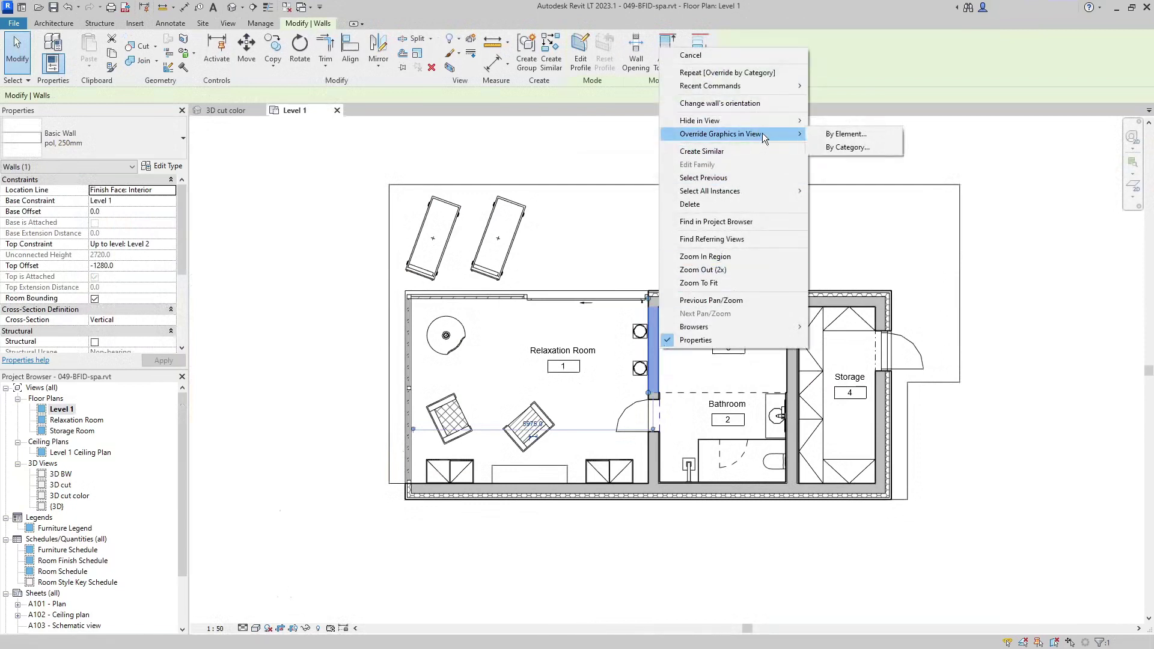
click(841, 147)
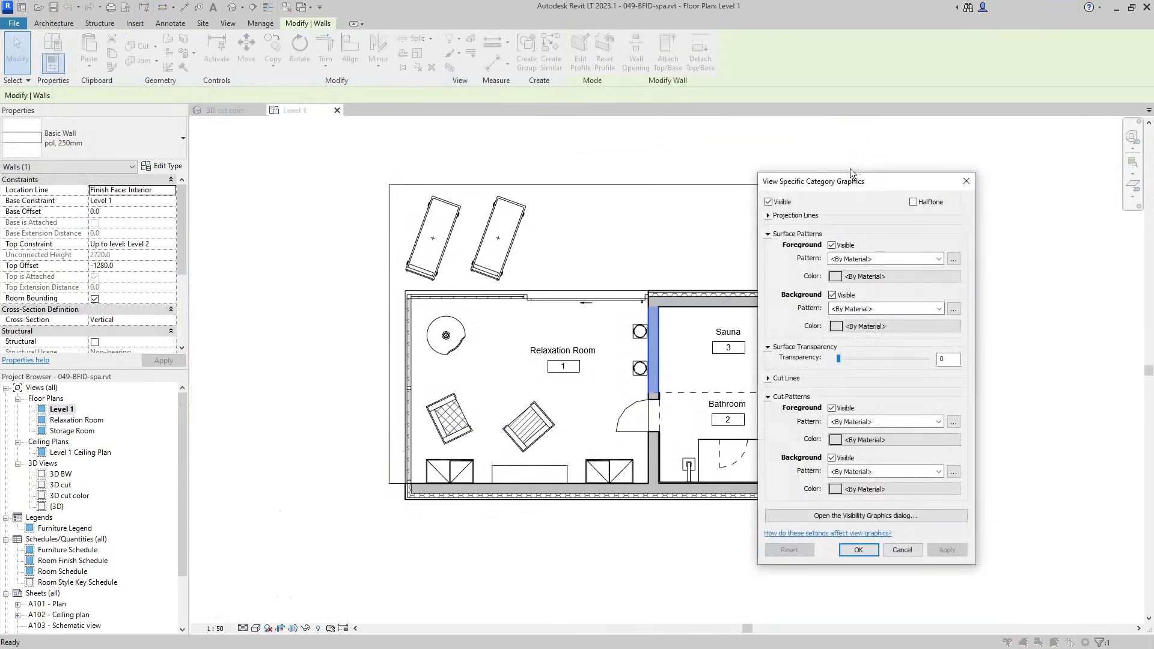
click(856, 438)
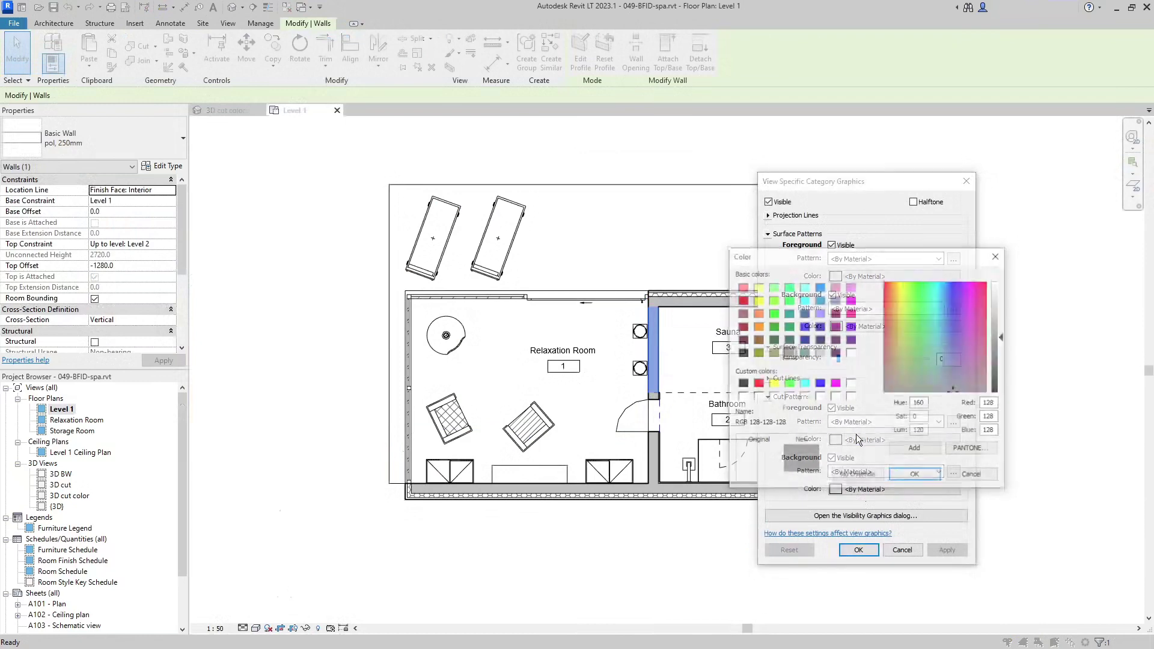
click(757, 383)
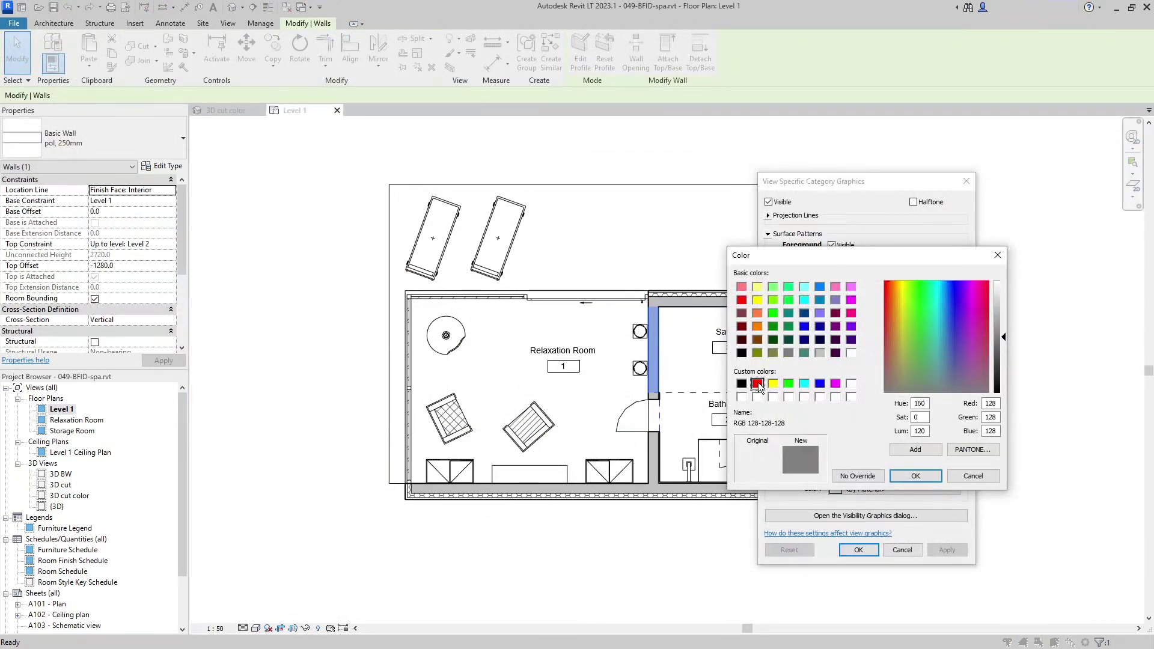
click(910, 470)
click(943, 550)
click(859, 549)
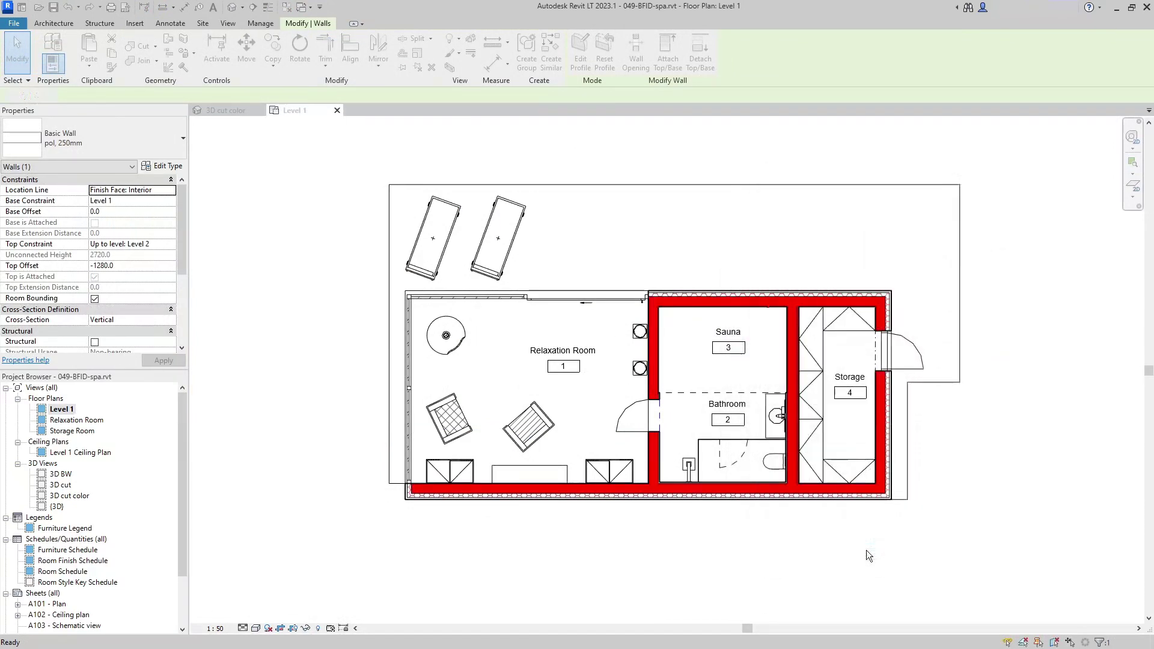
click(736, 533)
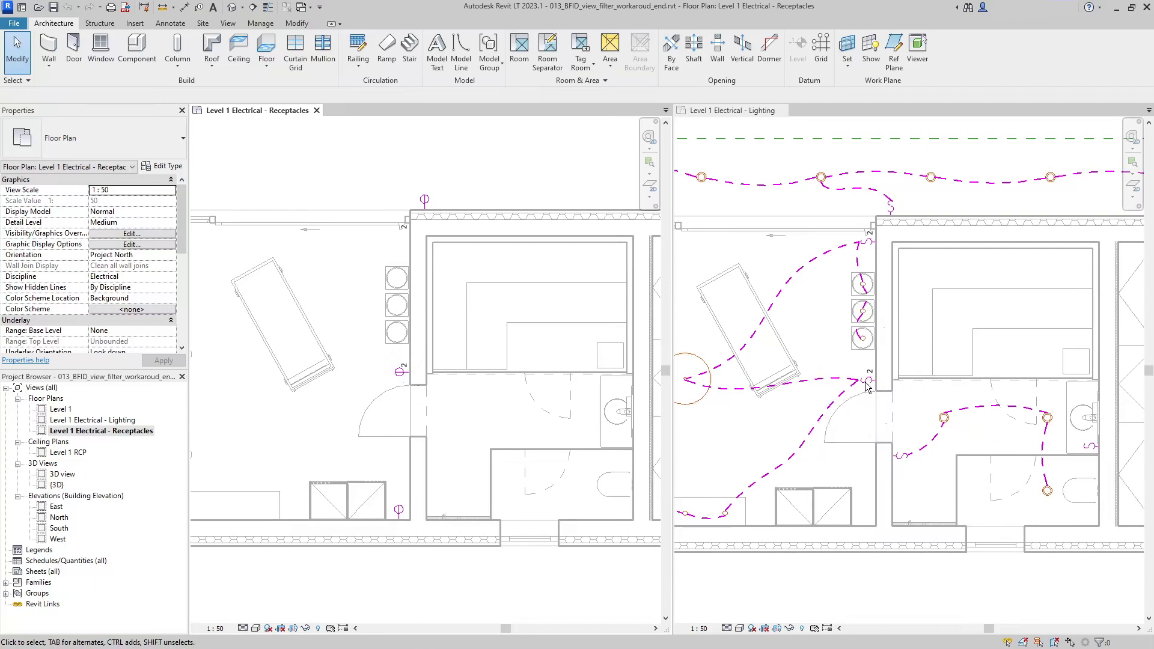
- Open the visibility overrides of the Level 1 Electrical - Receptacles view and expand Generic Annotations among the annotation categories
key(v)
key(v)
click(492, 190)
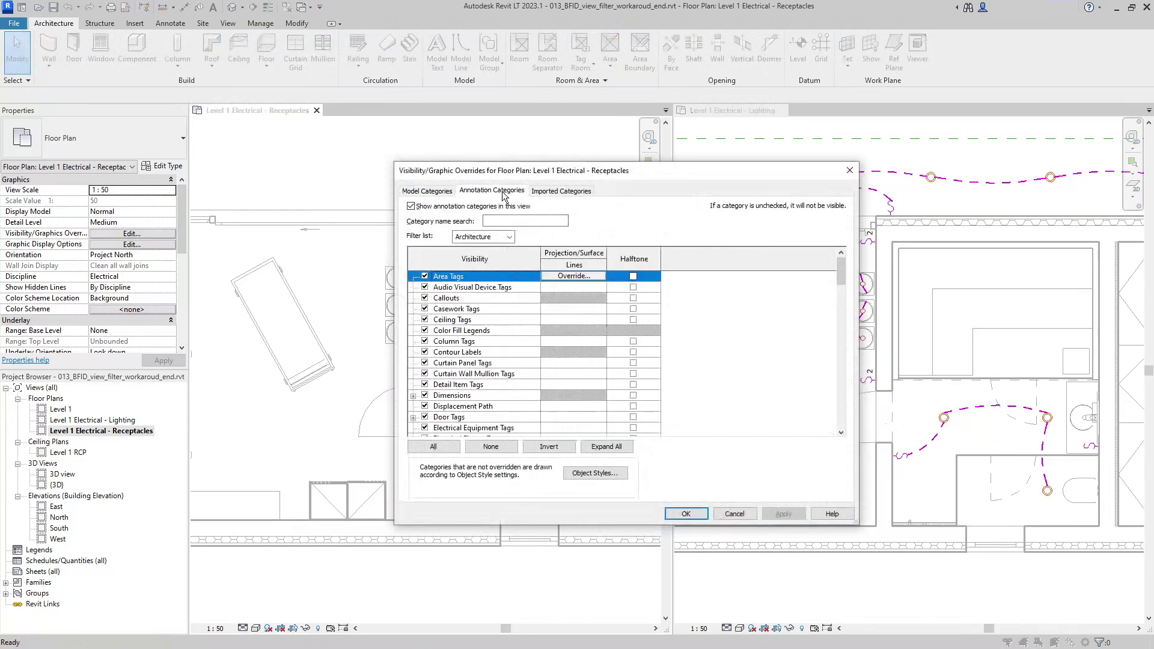
scroll(456, 357, down, 4)
scroll(456, 356, down, 2)
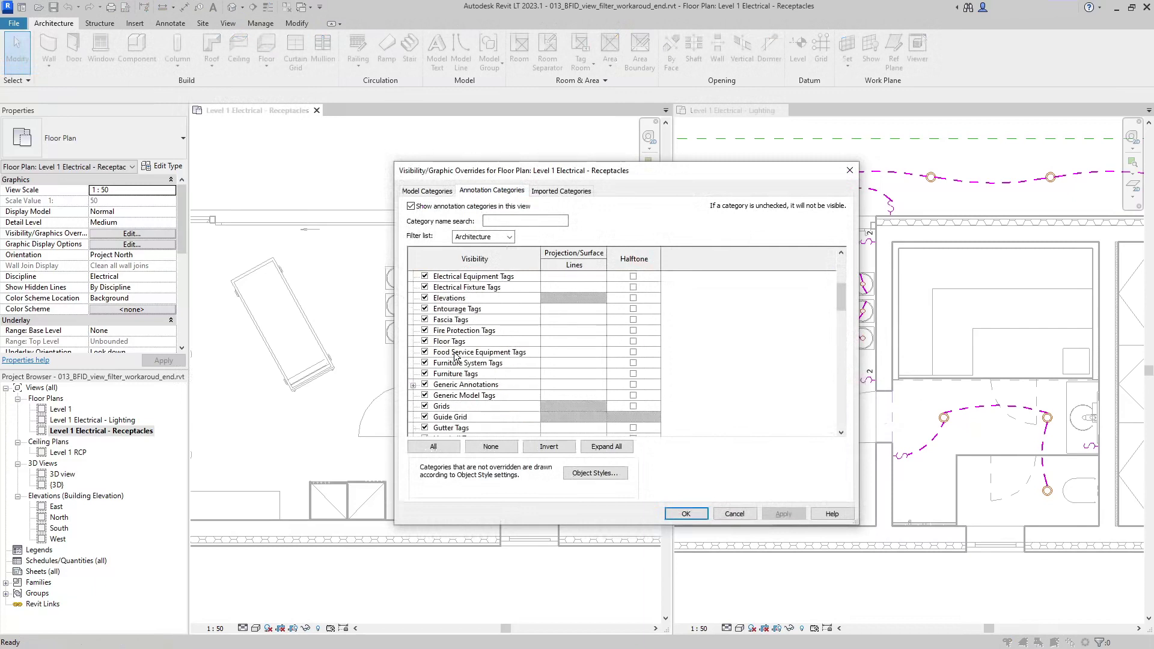
click(413, 352)
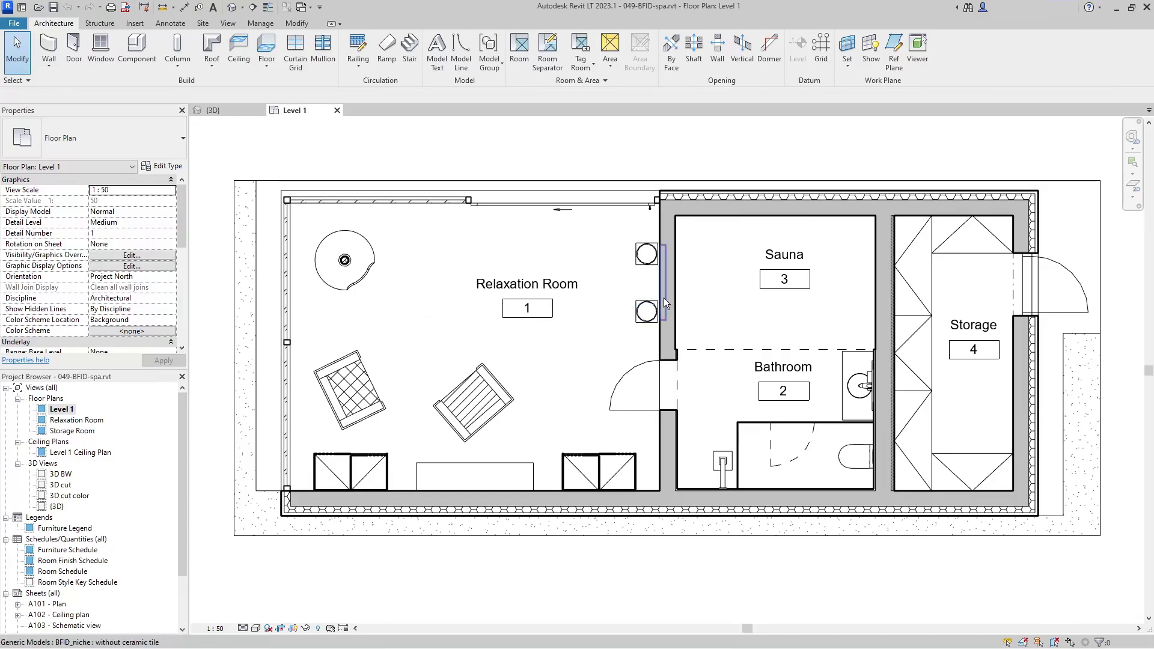
click(671, 297)
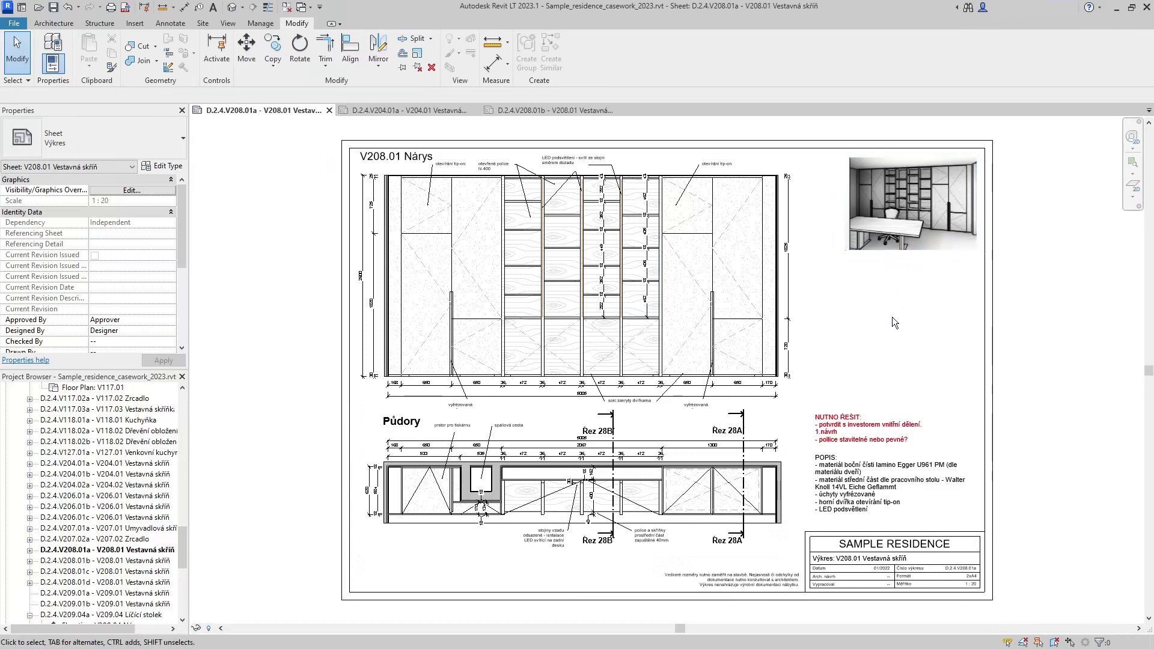
- Show sheet D.2.4.V208.01b to view the interior division of the V208.01 built-in wardrobe
click(541, 108)
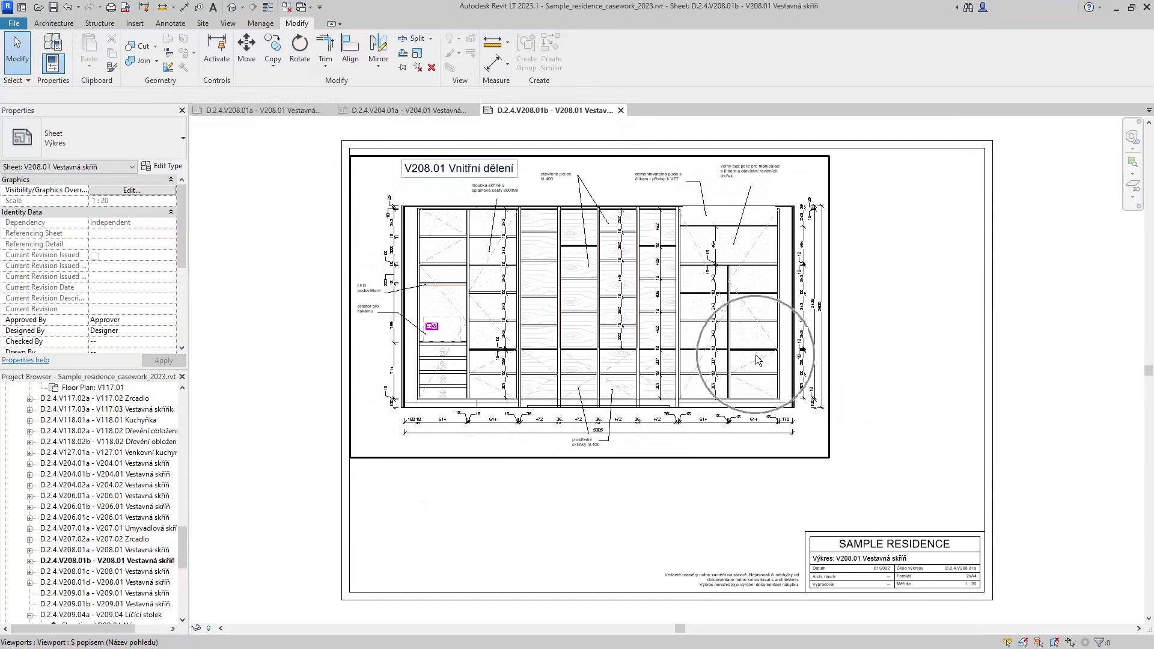
- Switch to sheet D.2.4.V208.01a and review the project's linked Revit files in Manage Links
key(ctrl+Tab)
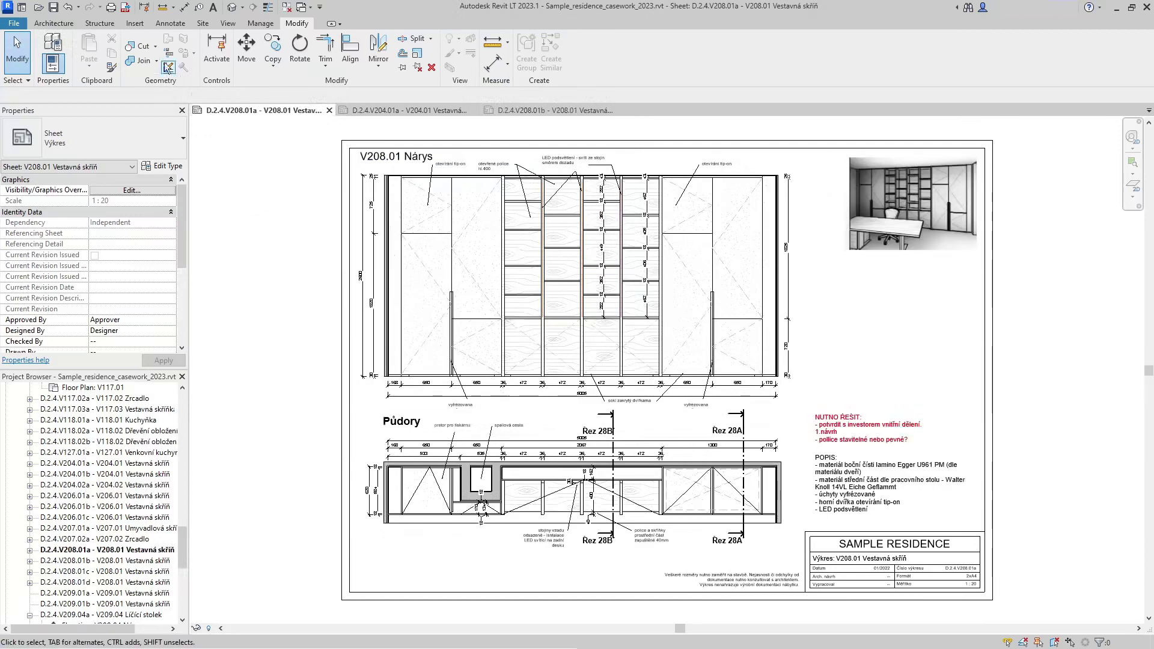
click(134, 24)
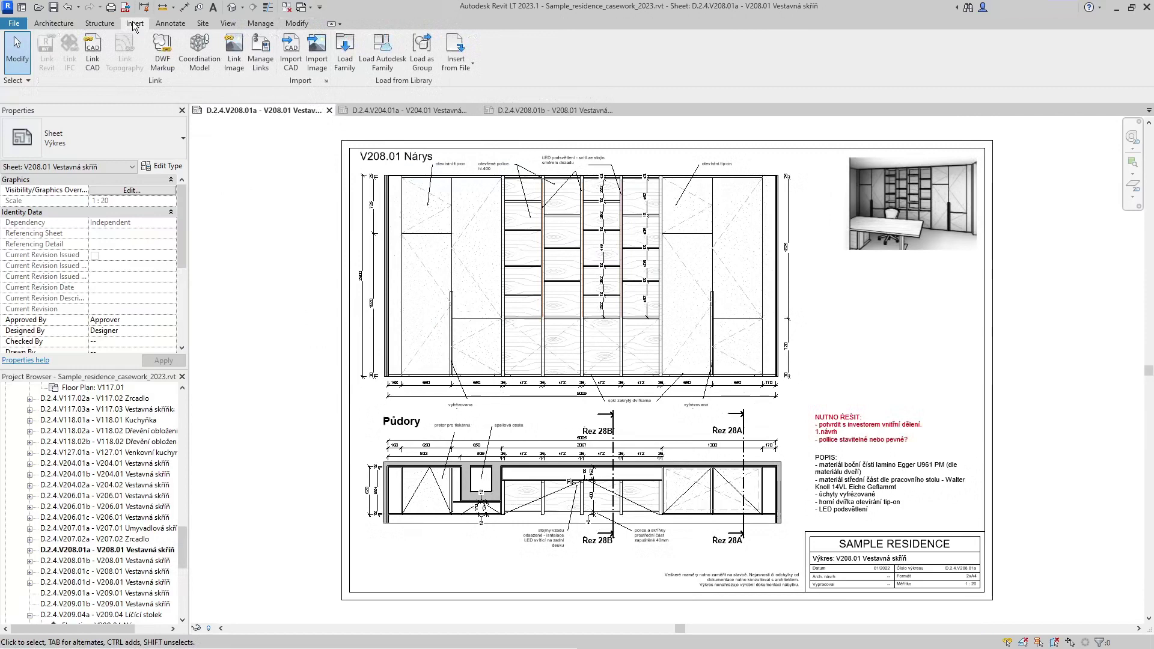
click(257, 53)
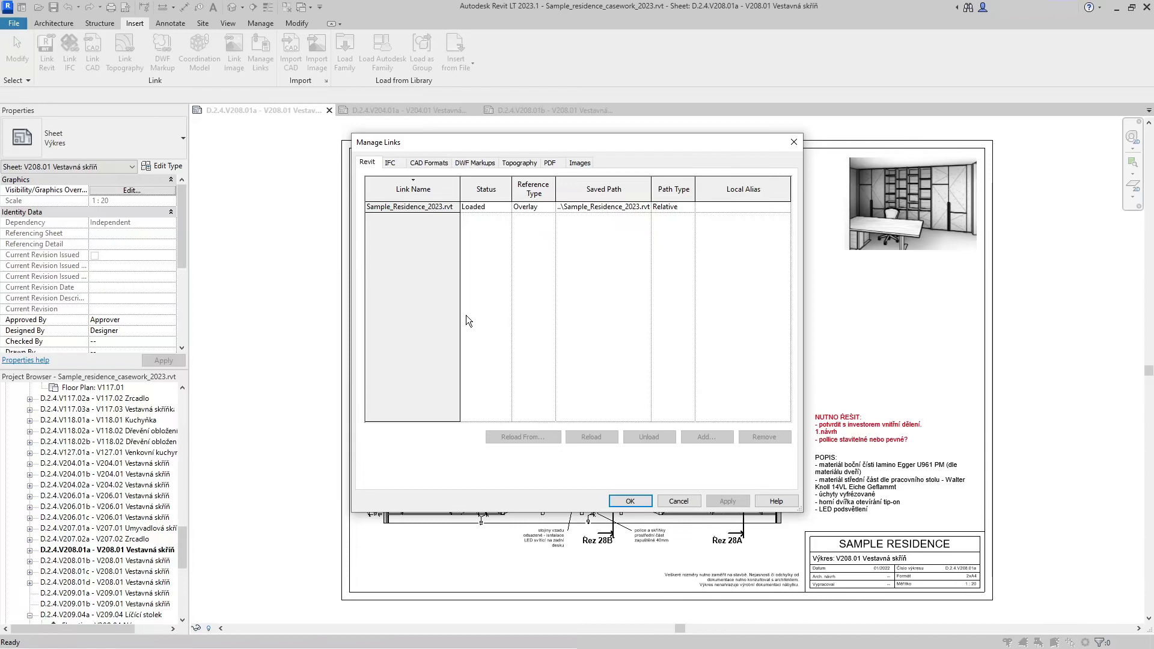
click(613, 501)
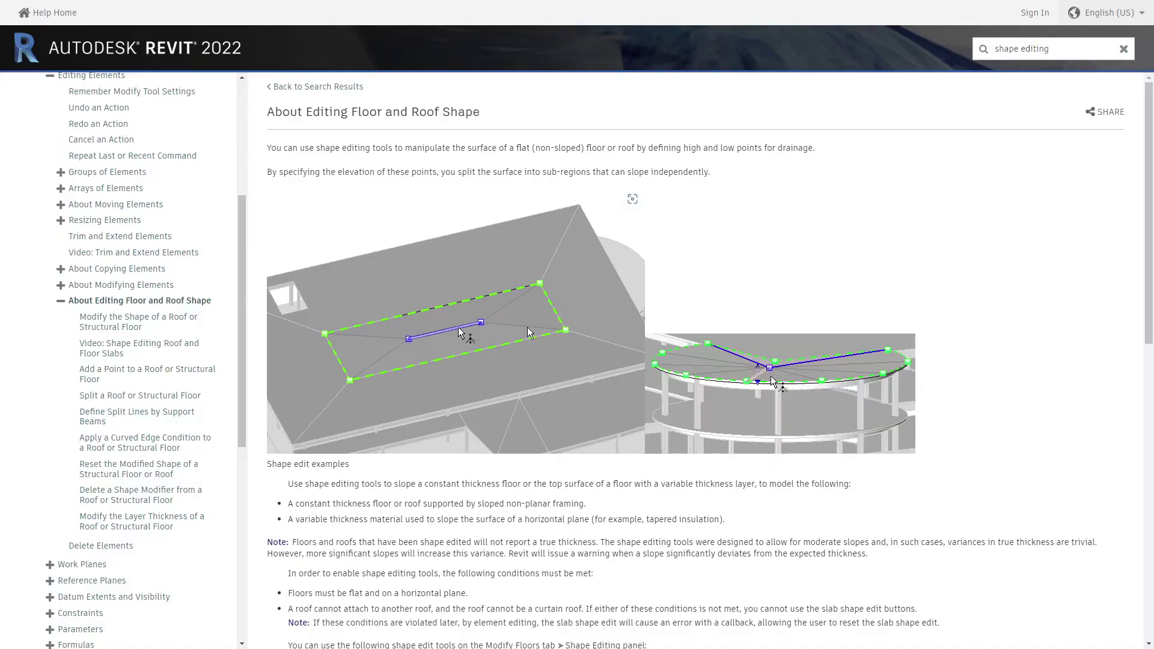
- In the Autodesk Revit 2022 online help, open the article Modify the Layer Thickness of a Roof or Structural Floor
key(ctrl)
key(ctrl)
click(118, 522)
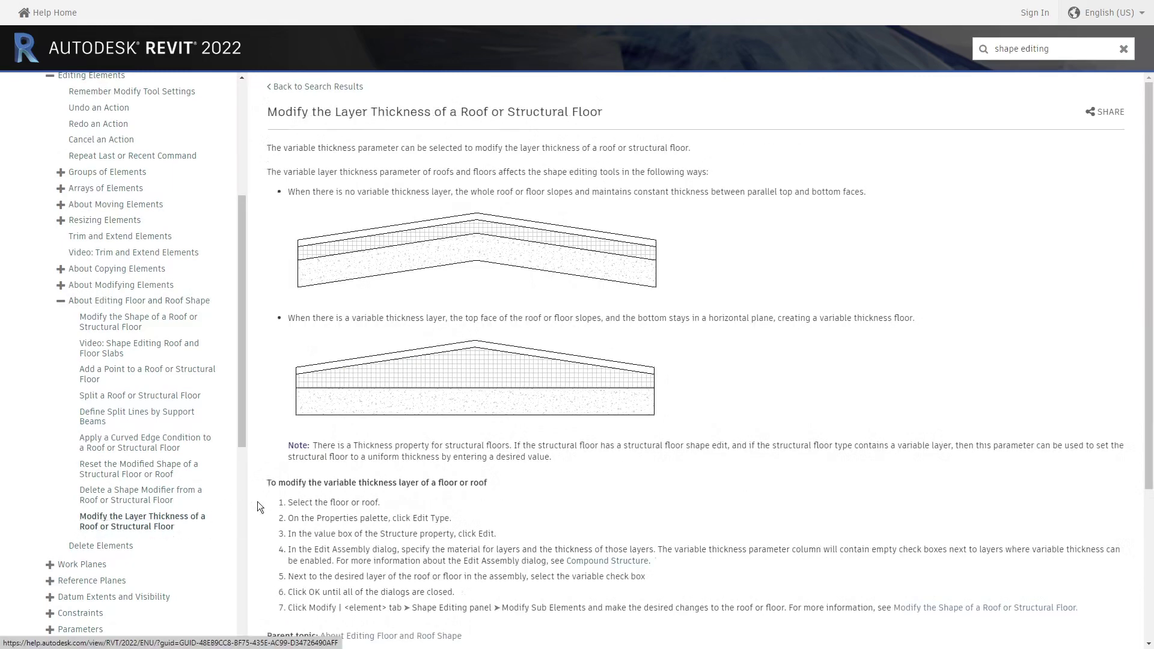
- In Revit LT, select the pol strecha roof floor around the small skylight in the 3D view to check its editing tools
key(ctrl)
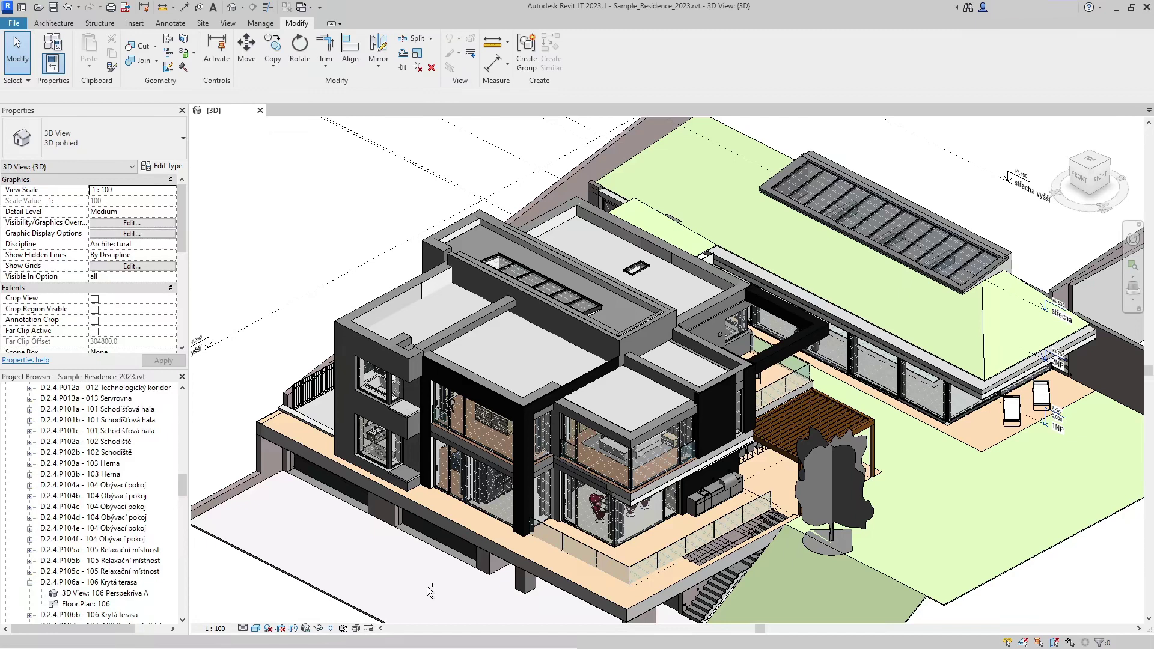
click(683, 273)
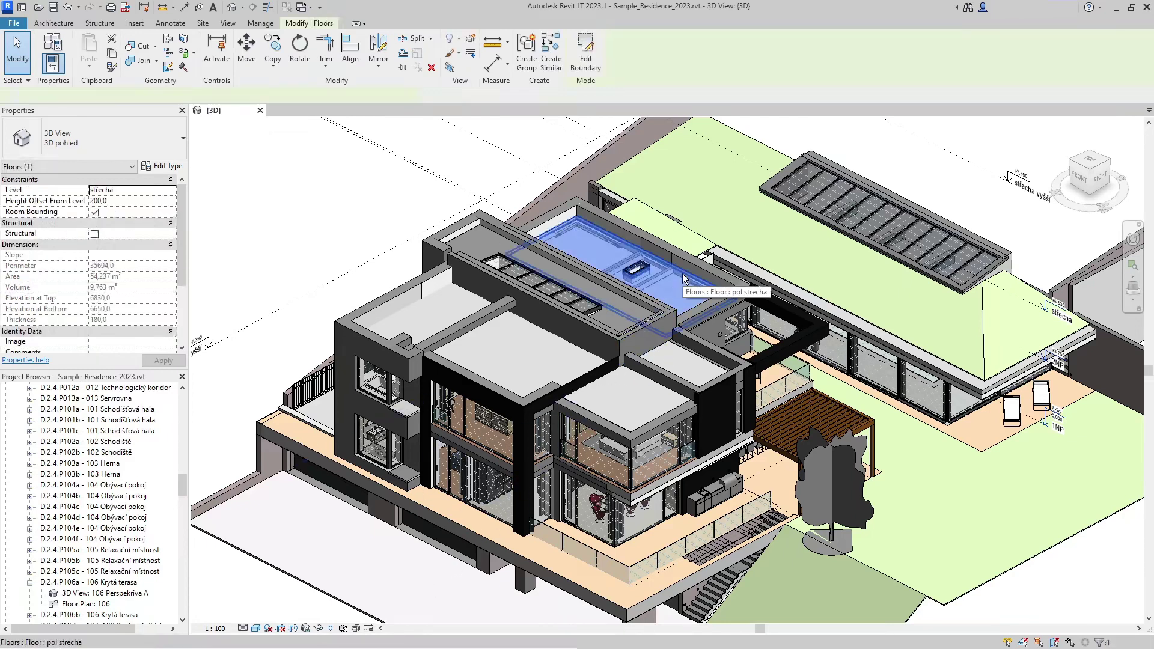